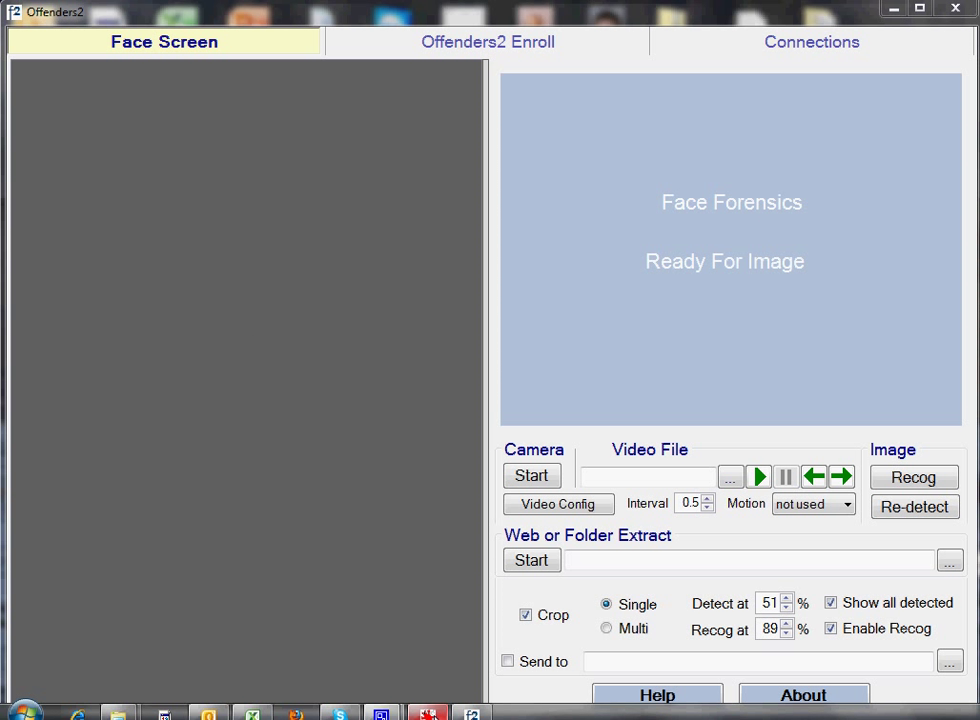
Copy a 94 x 191 strip over the left side of the face in Suspect4.jpg, then switch back to Offenders2
left_click(428, 712)
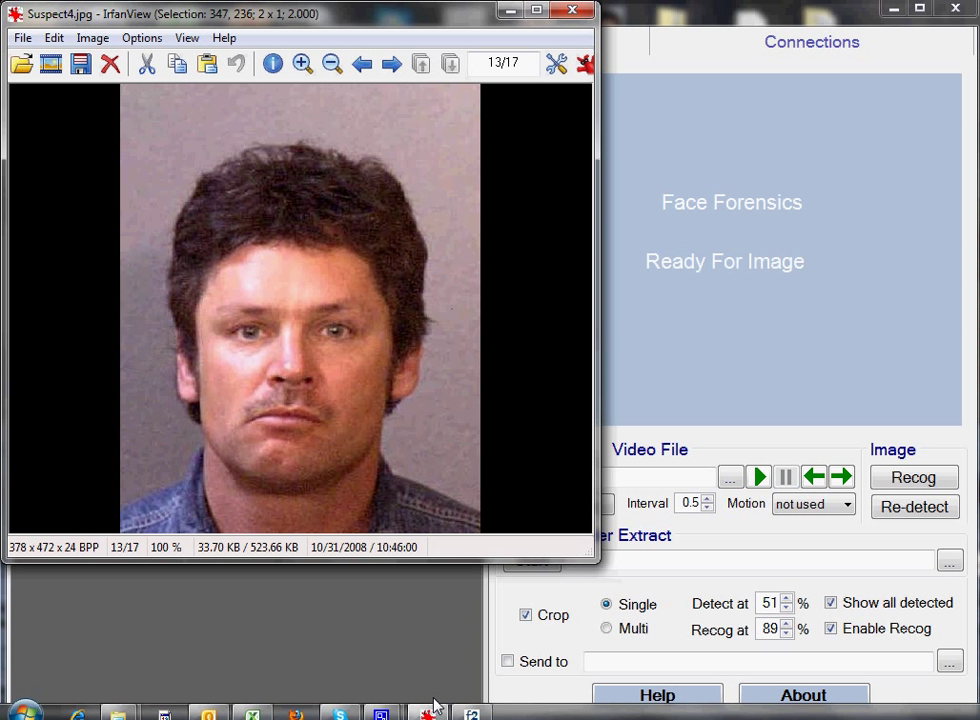
left_click_drag(207, 283, 296, 464)
left_click(54, 38)
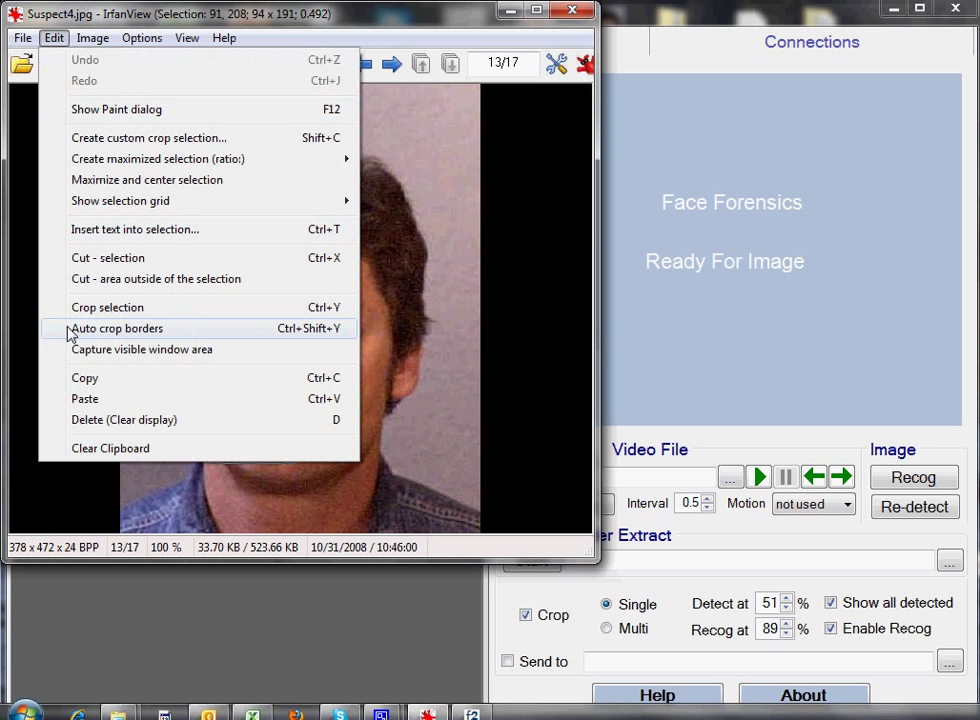
left_click(93, 381)
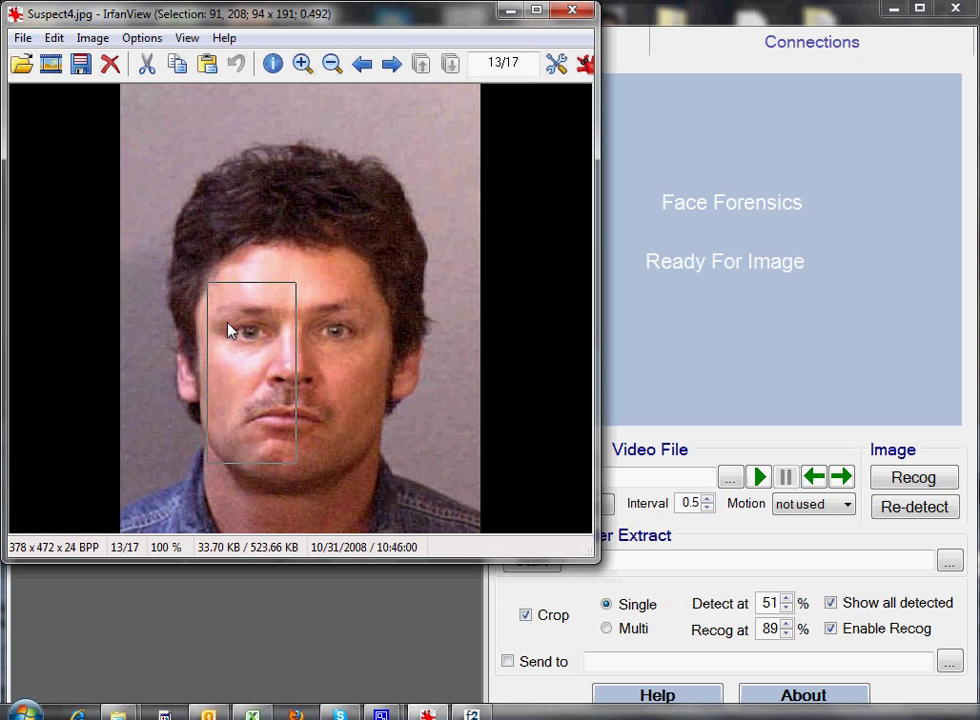
left_click(765, 277)
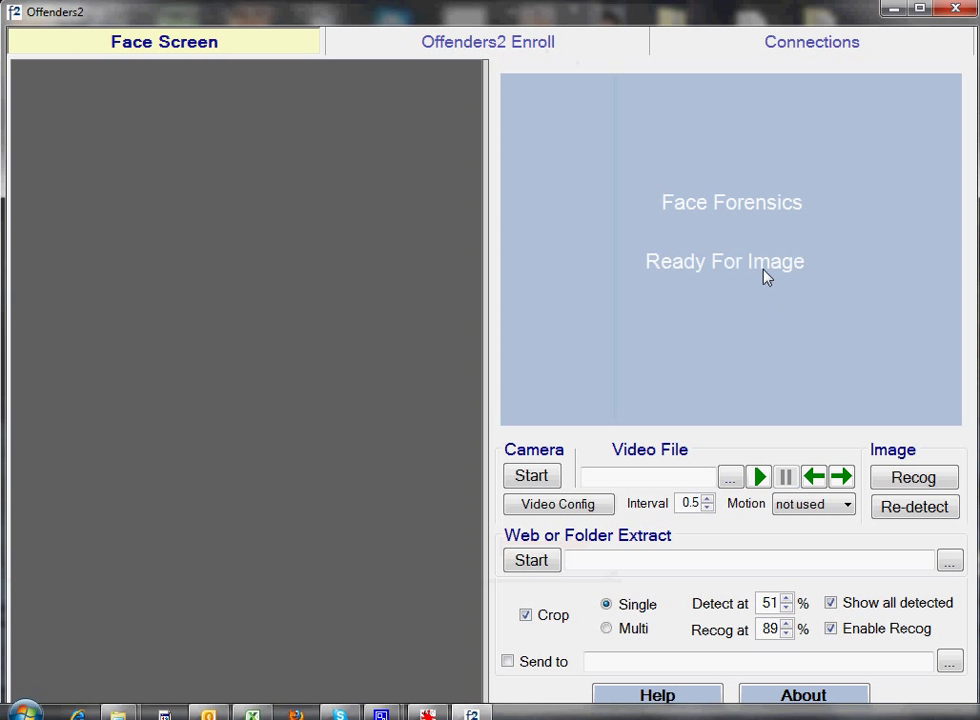
Switch the face panel to Partial Mode and paste the copied face strip onto the template
right_click(777, 202)
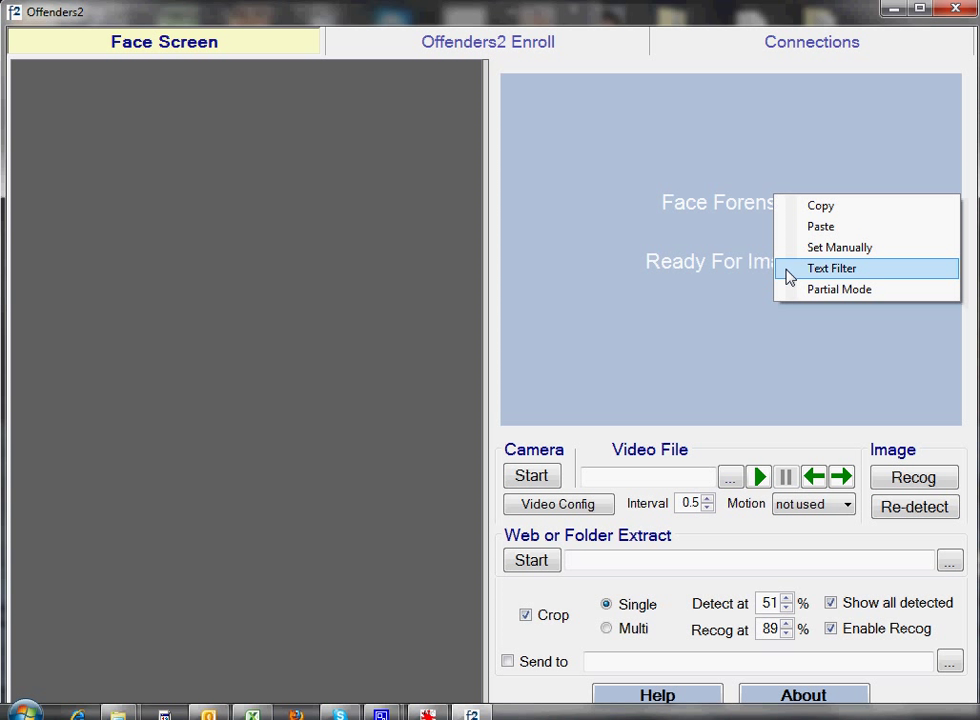
left_click(820, 292)
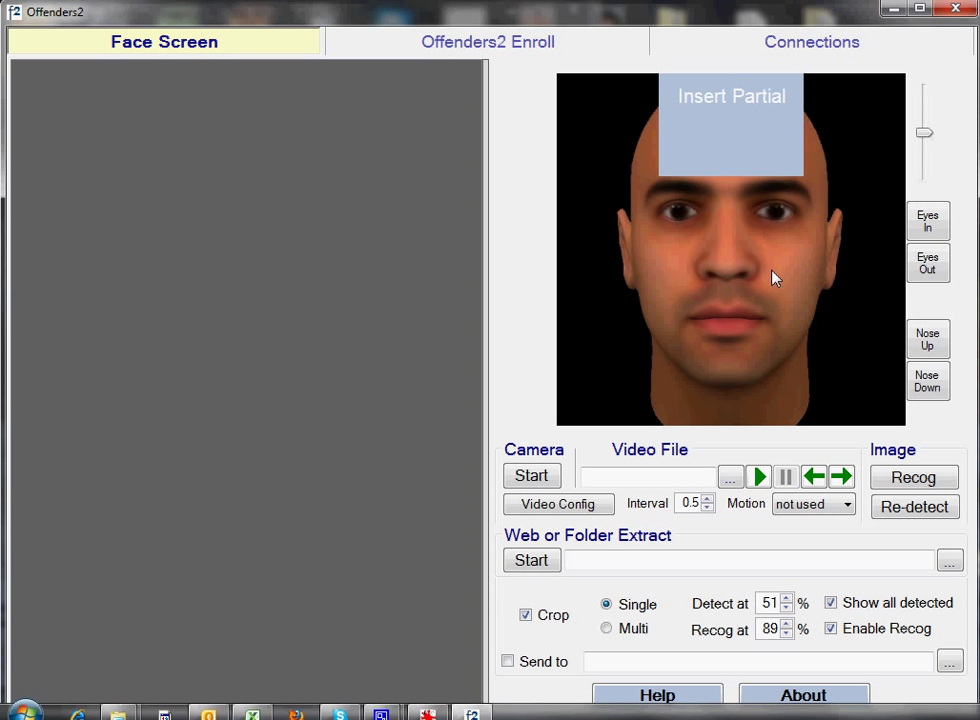
right_click(737, 183)
left_click(758, 204)
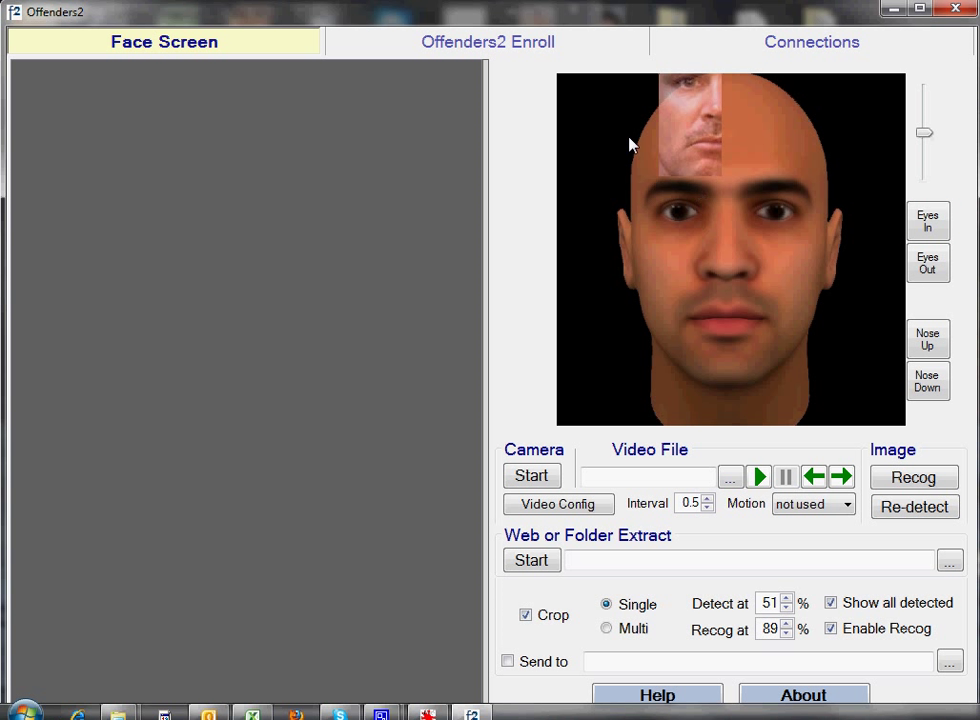
Move and resize the strip over the template's left eye, nose and mouth
left_click_drag(700, 133, 722, 260)
scroll(716, 257, "up", 4)
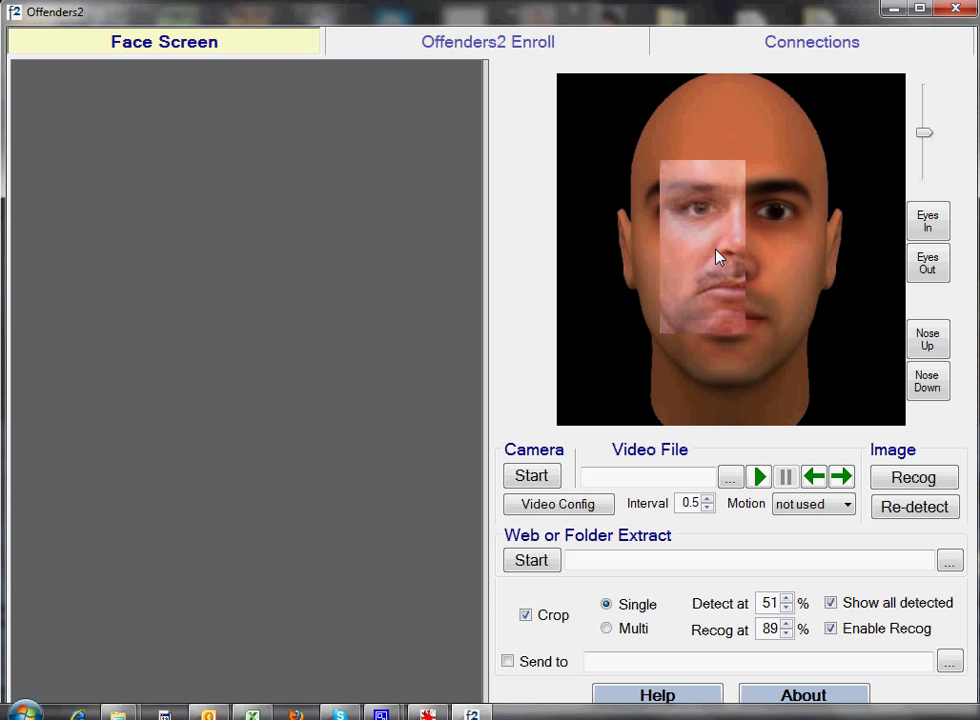
left_click_drag(716, 257, 692, 259)
scroll(676, 266, "up", 3)
scroll(672, 268, "down", 2)
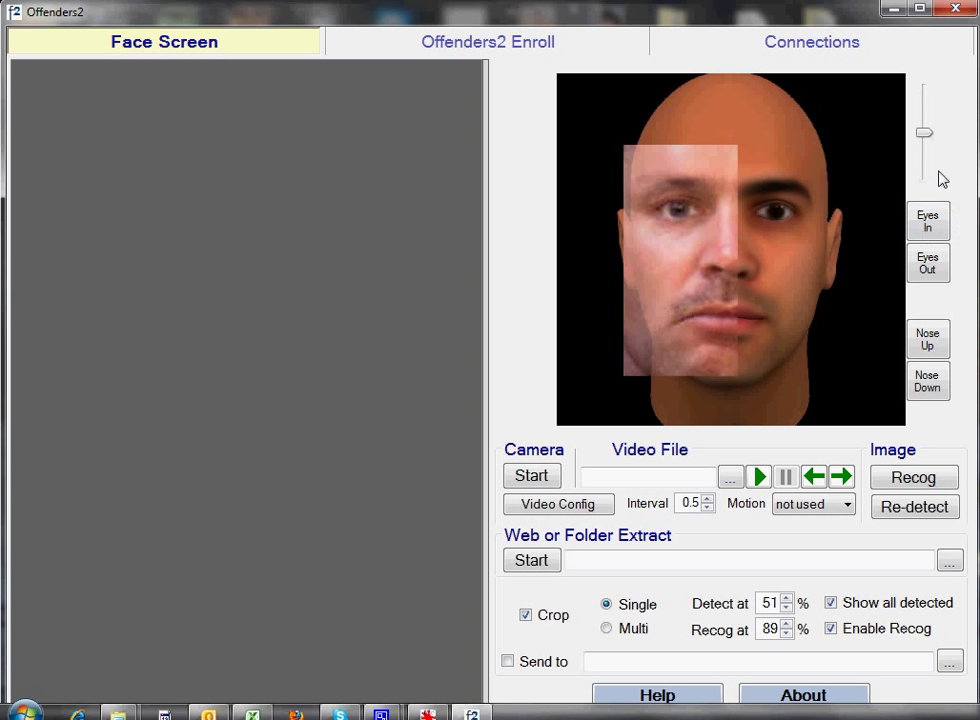
mouse_move(928, 145)
left_mouse_down()
mouse_move(932, 96)
mouse_move(934, 192)
mouse_move(927, 95)
mouse_move(919, 135)
left_mouse_up()
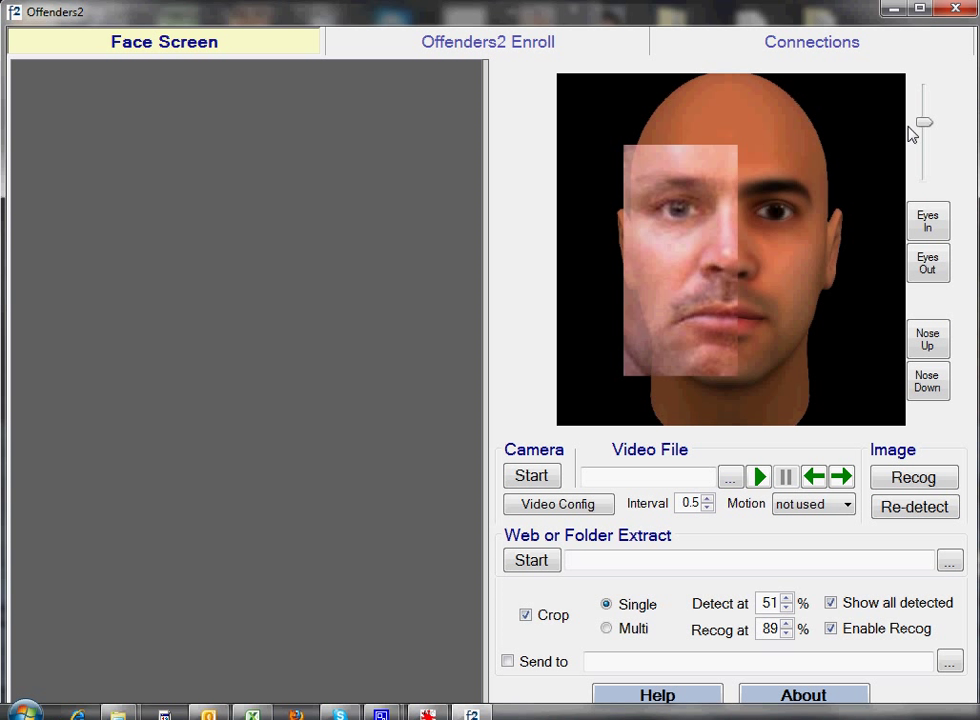
Tweak the template: eyes in twice, eyes out twice, nose up, then nose slightly down
left_click(931, 222)
left_click(931, 222)
left_click(930, 270)
left_click(929, 272)
left_click(928, 344)
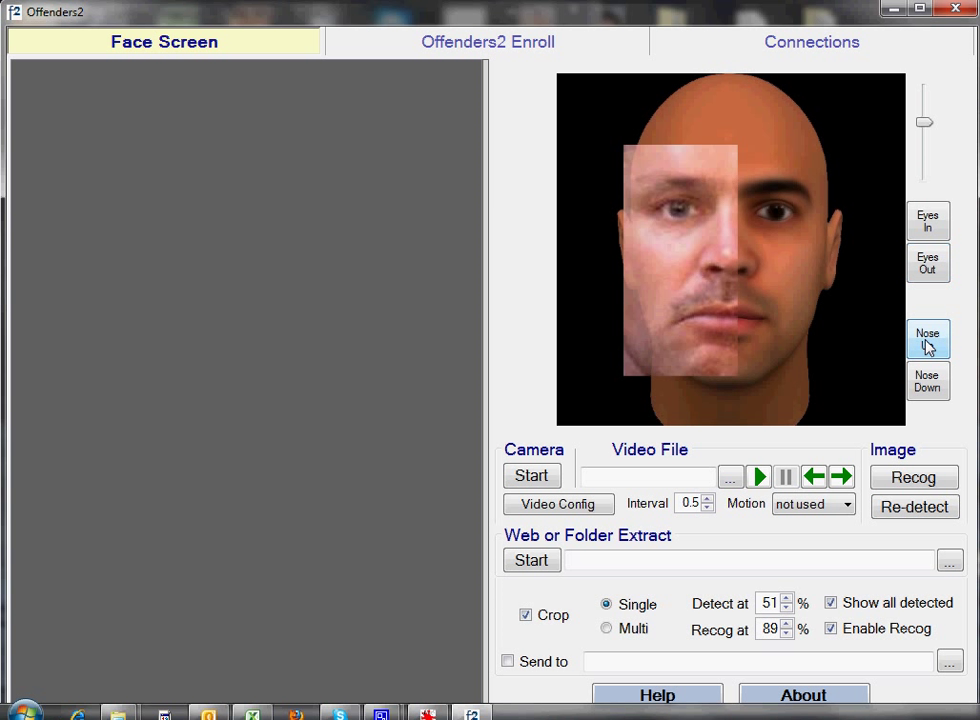
left_click(931, 386)
Manually mark the left and right eye anchors and run Recog, giving matches up to 96%
right_click(693, 274)
left_click(745, 330)
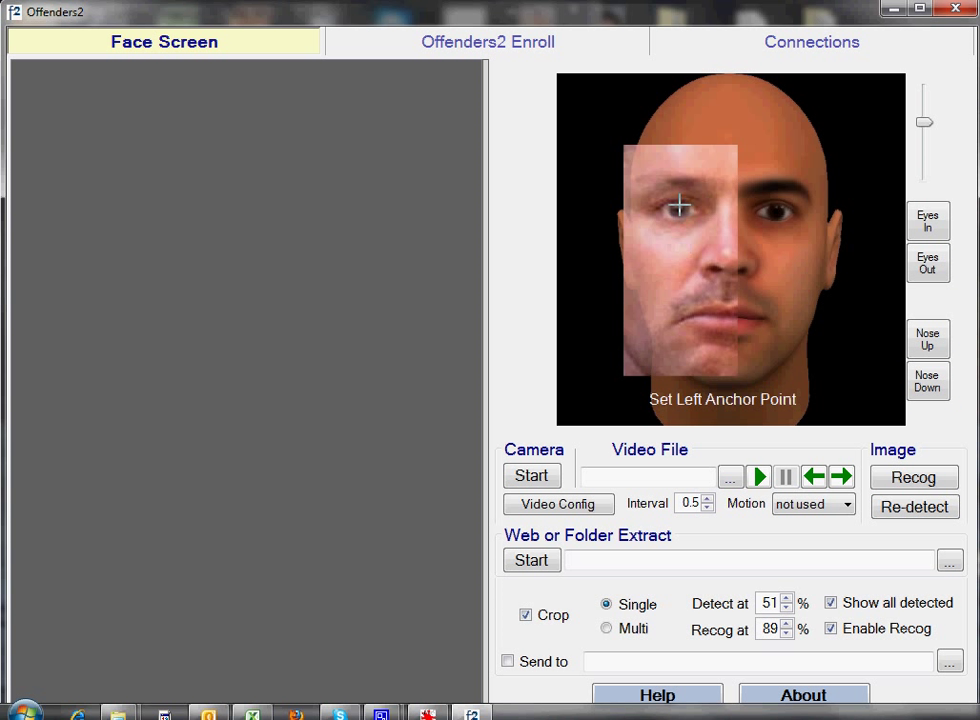
left_click(679, 206)
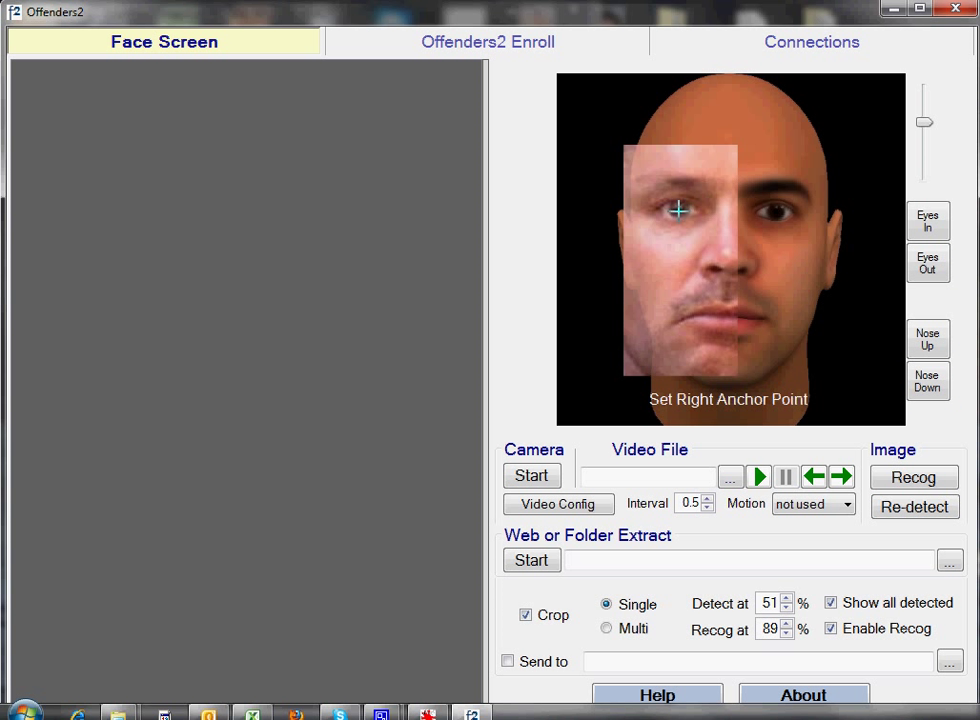
left_click(777, 211)
left_click(900, 478)
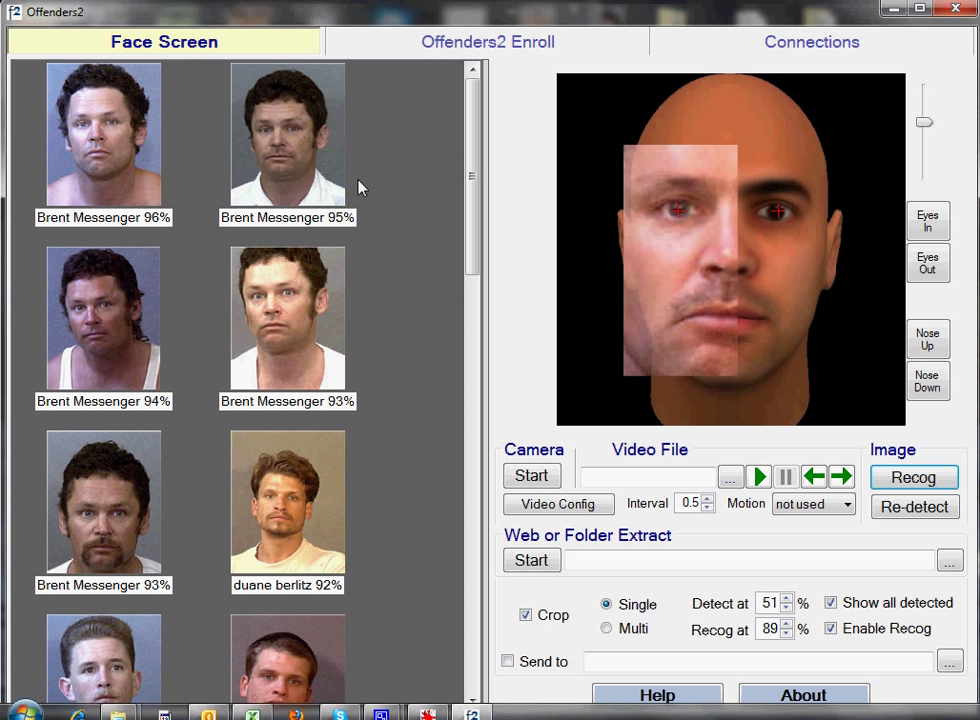
Open the 95% match's enrollment record, record 324 of 1493
right_click(282, 167)
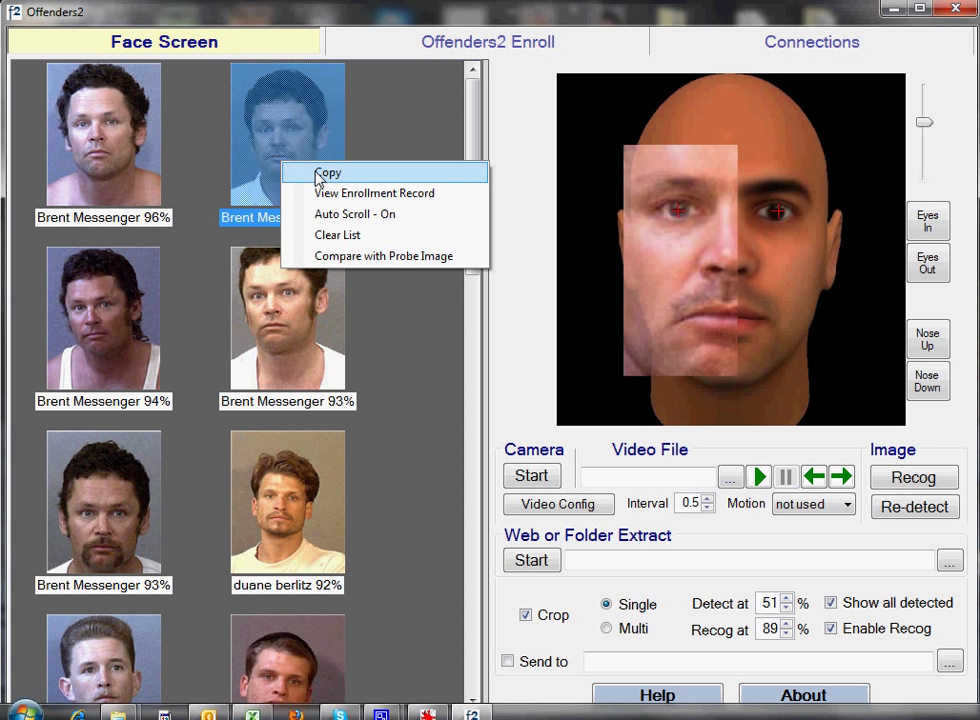
left_click(347, 197)
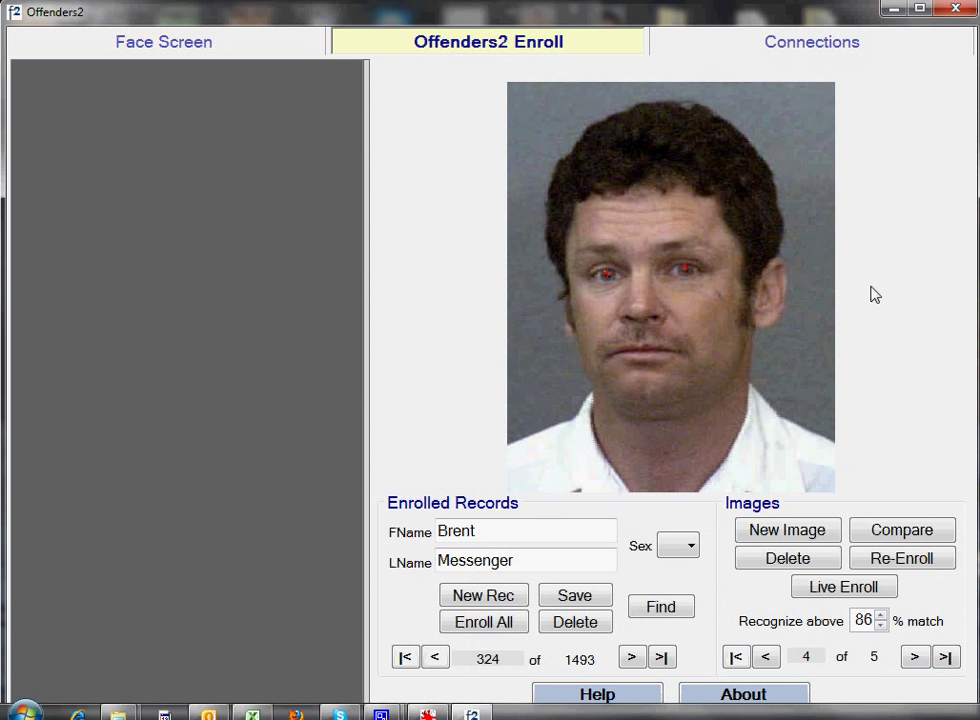
Page through the offender's photos back to image 1 of 5, then return to Face Screen
left_click(916, 659)
left_click(766, 657)
left_click(766, 657)
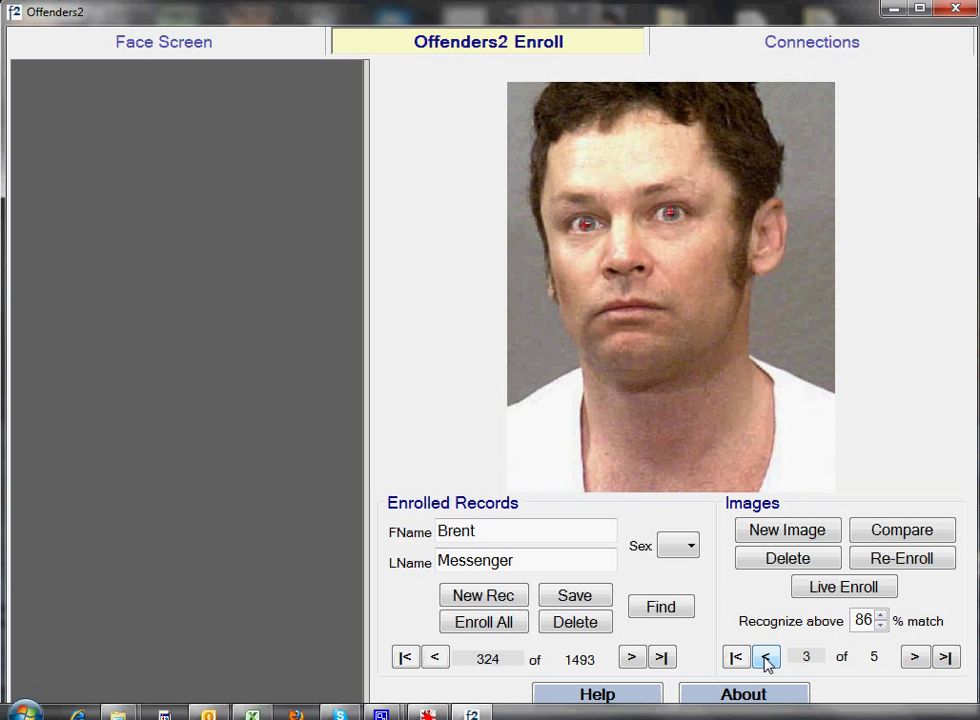
left_click(766, 657)
left_click(766, 657)
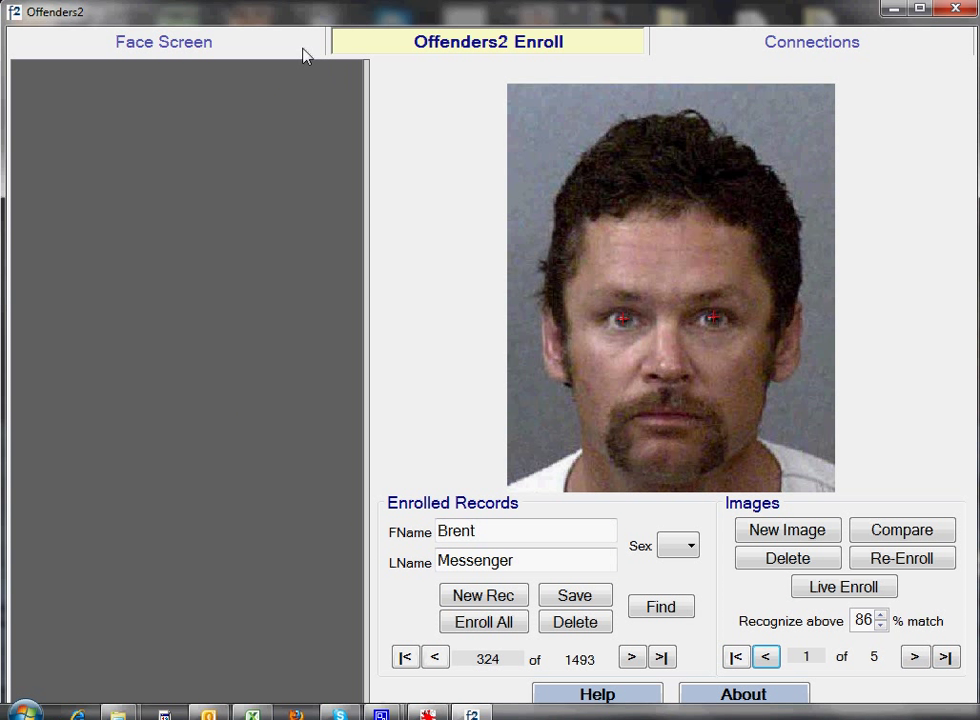
left_click(265, 42)
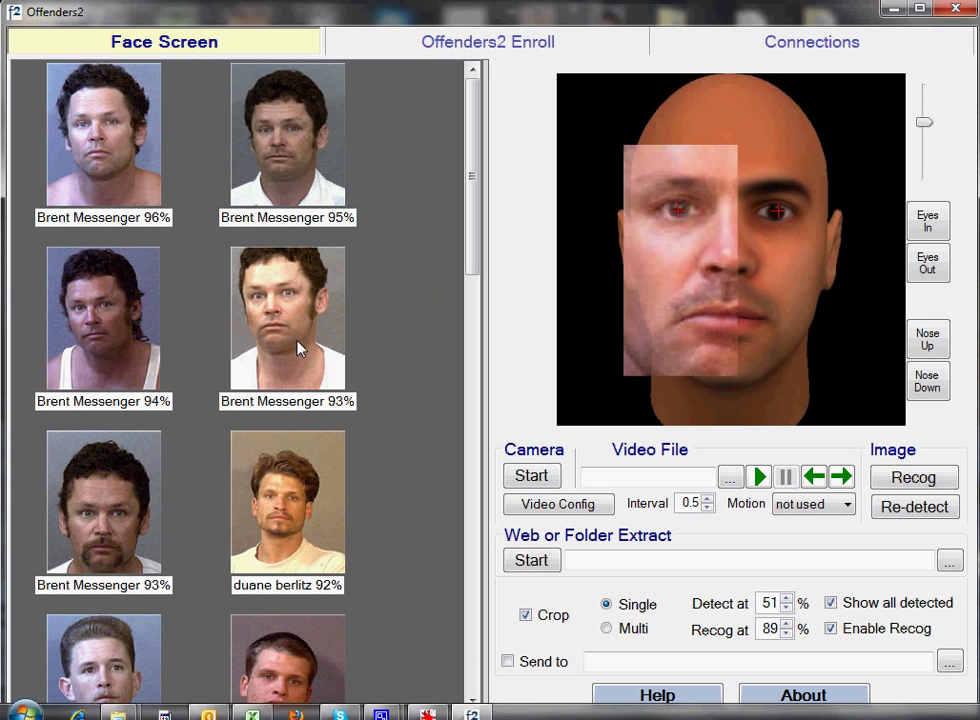
Compare the second-row 93% match with the probe image in a Detail Comparison window
right_click(298, 347)
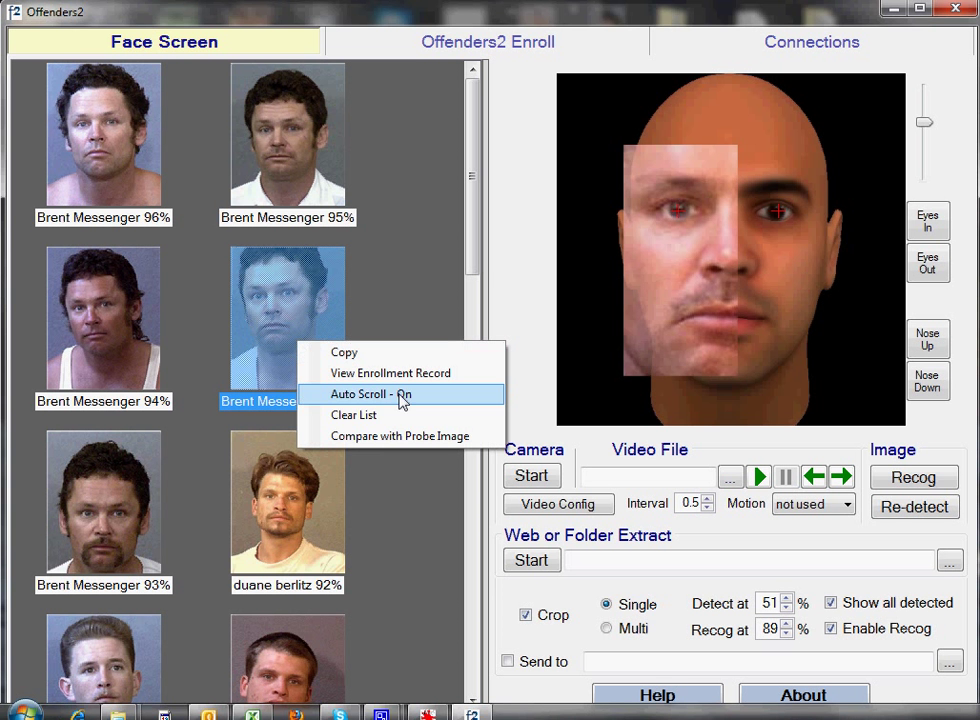
left_click(405, 438)
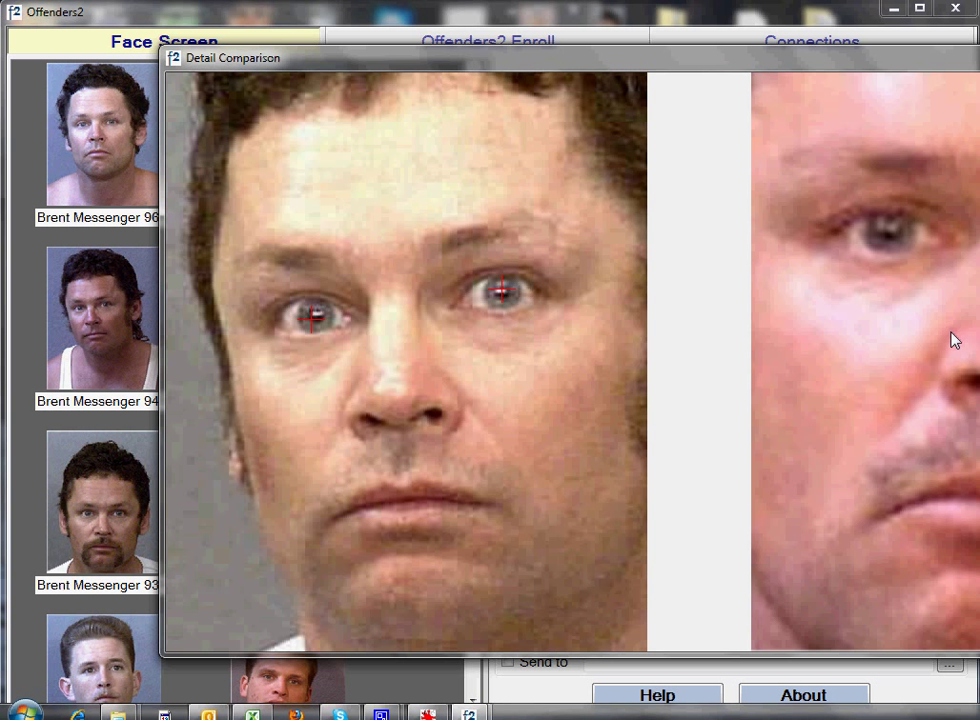
Align the right face, turn on Synch Images, zoom both faces together, then close with Escape
left_click_drag(965, 284, 891, 365)
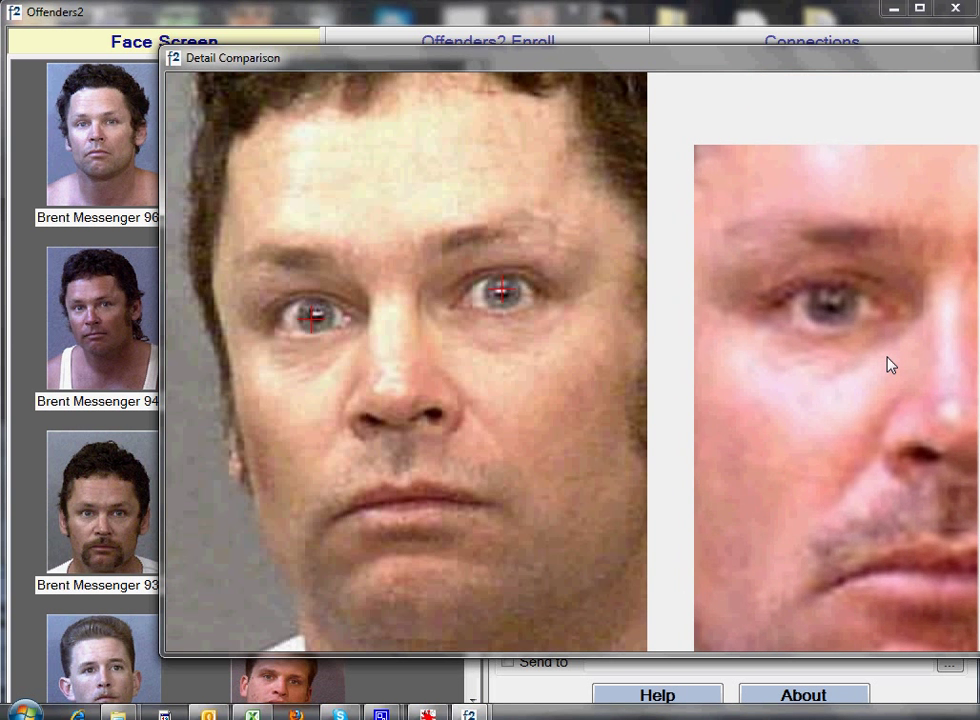
right_click(581, 377)
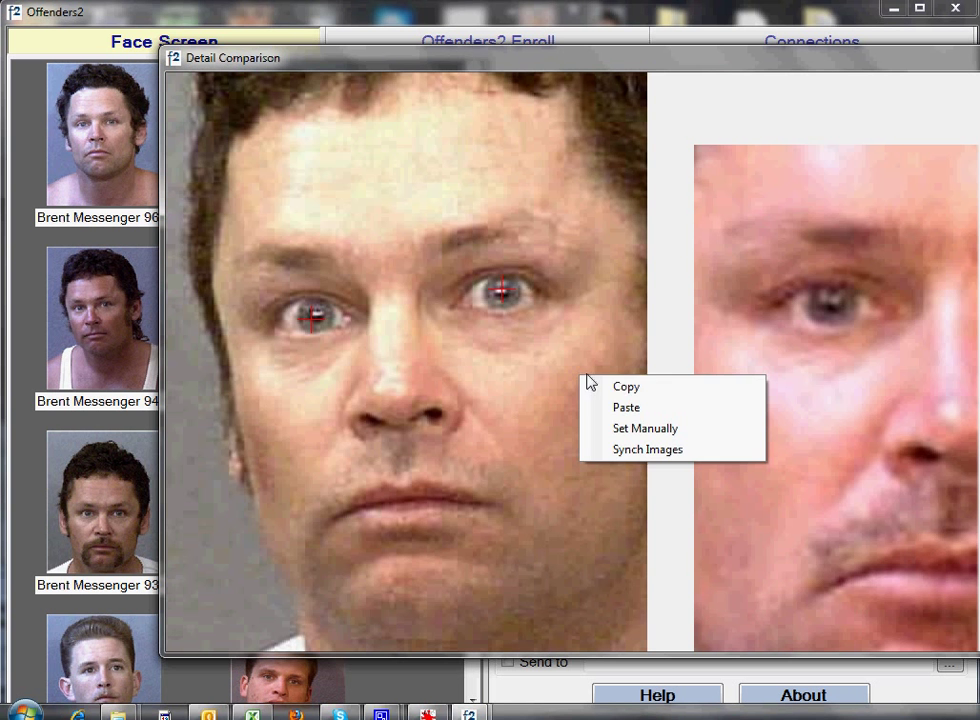
left_click(638, 455)
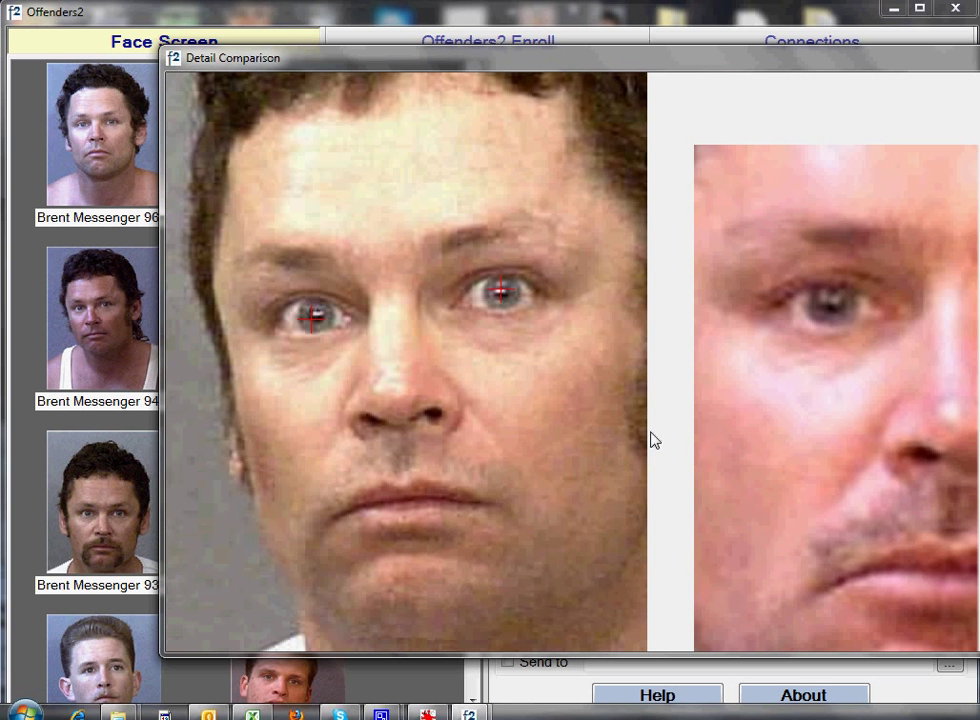
scroll(656, 441, "up", 5)
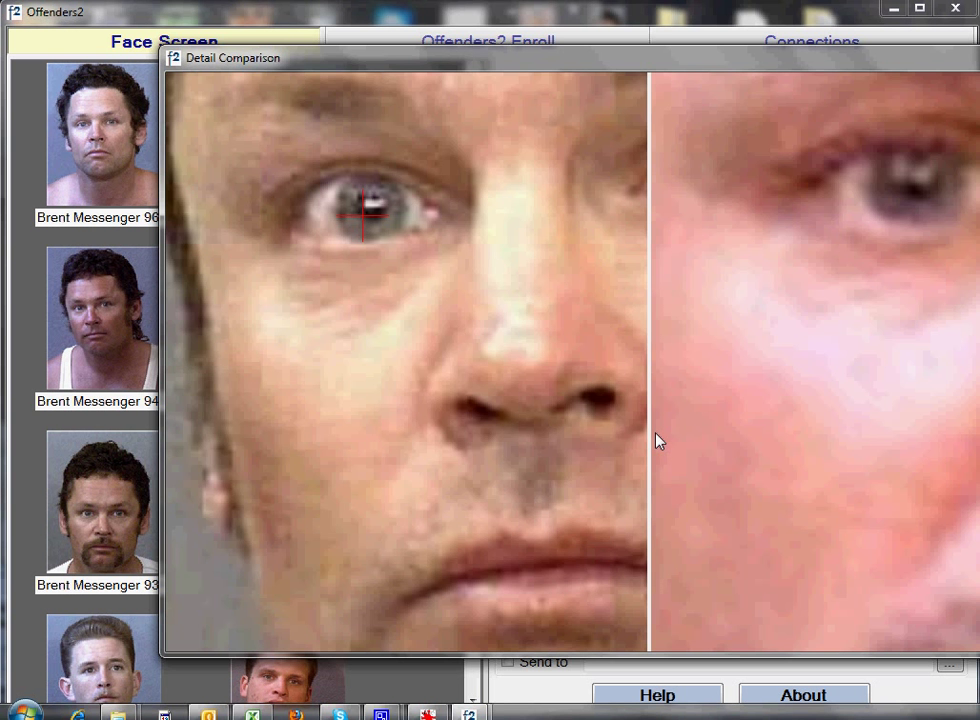
scroll(657, 443, "down", 3)
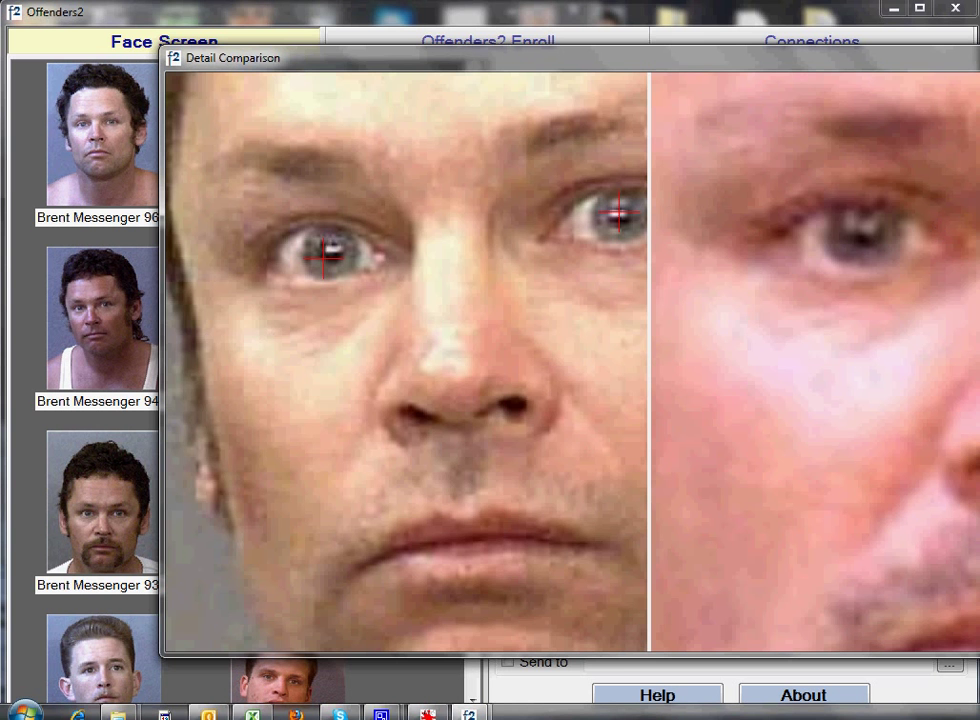
key("Escape")
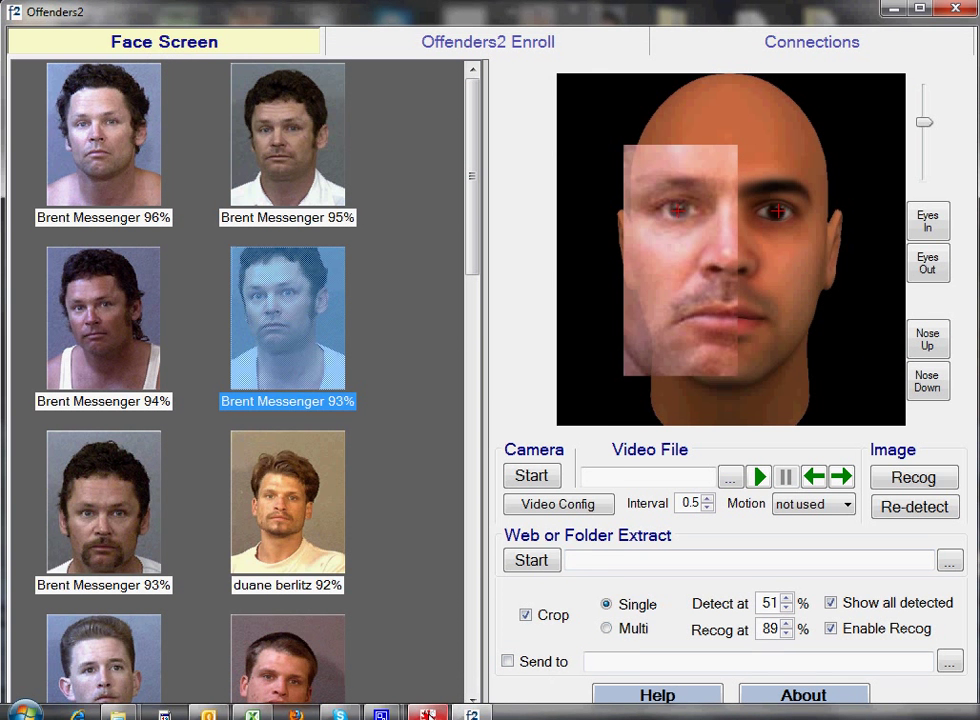
Copy a 195 x 60 strip around the eyes in Suspect4.jpg and minimize IrfanView
double_click(287, 318)
left_click(310, 273)
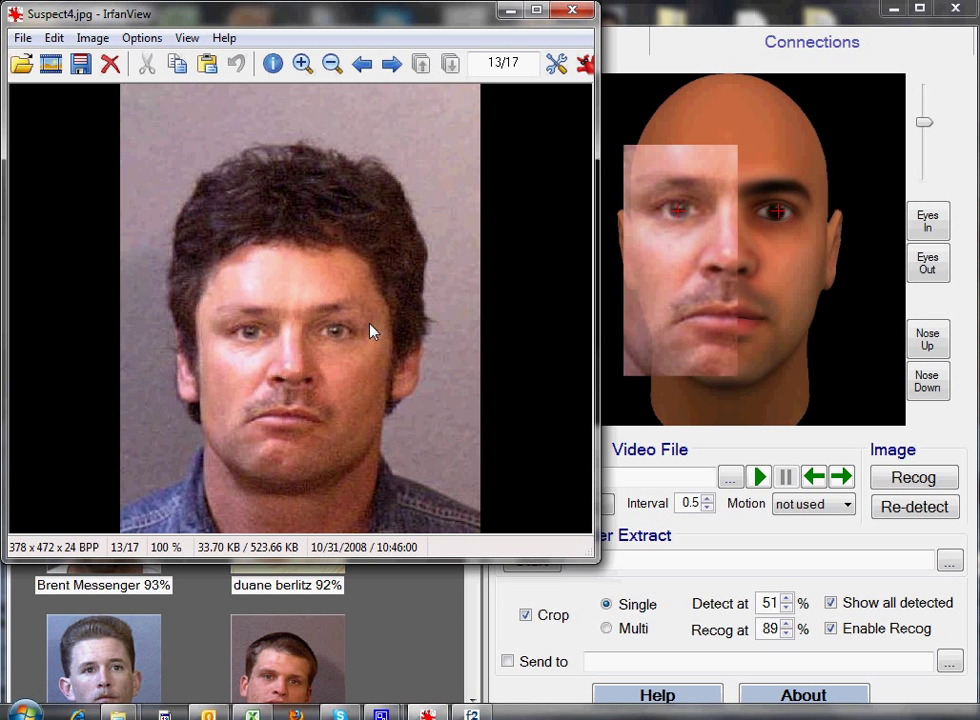
left_click_drag(203, 308, 389, 365)
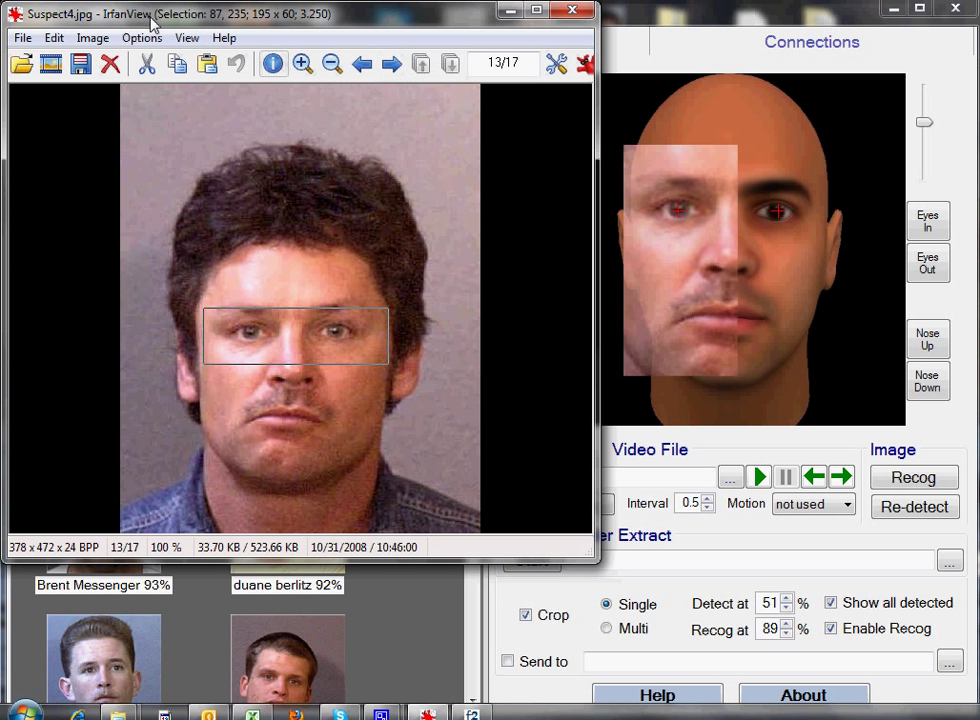
left_click(54, 40)
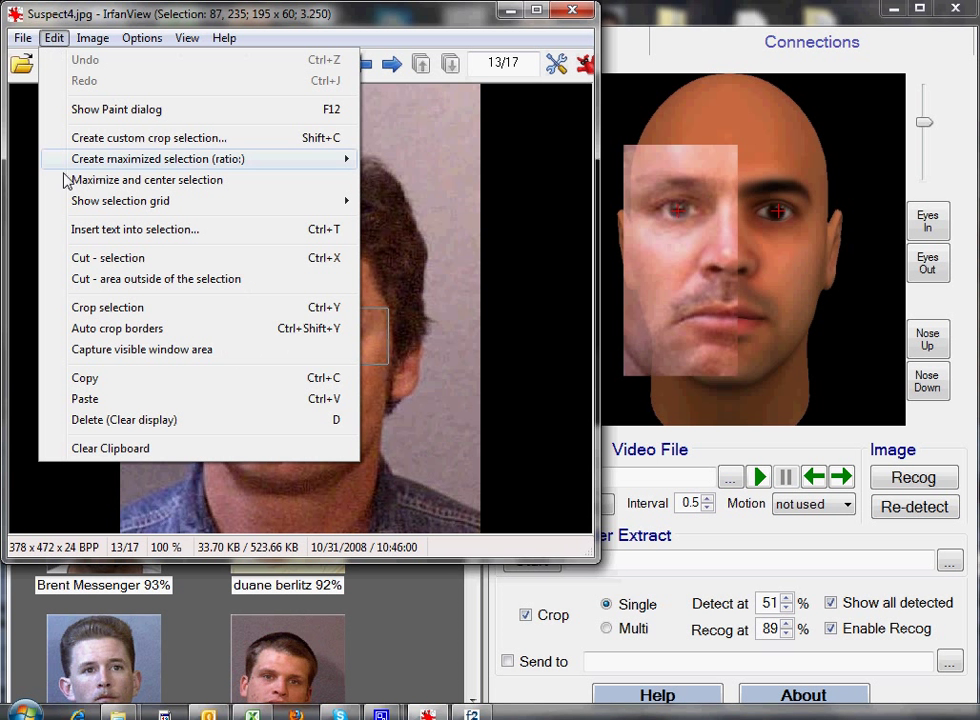
left_click(85, 378)
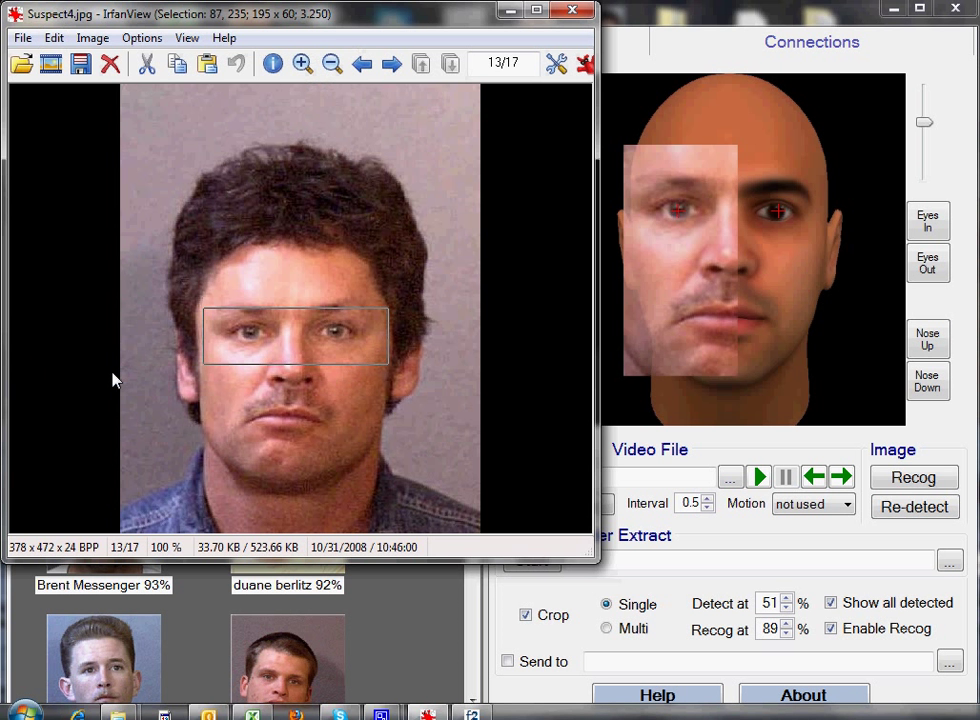
left_click(510, 12)
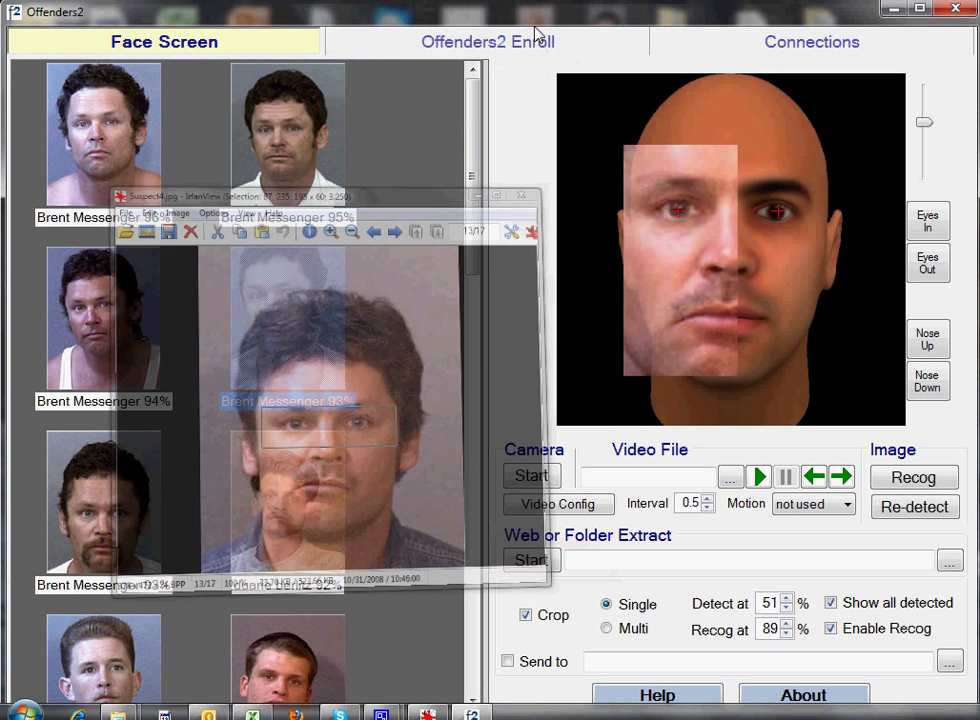
Paste the eye strip onto the 3D face, enlarge it and move it down onto the eyes
right_click(720, 204)
left_click(767, 233)
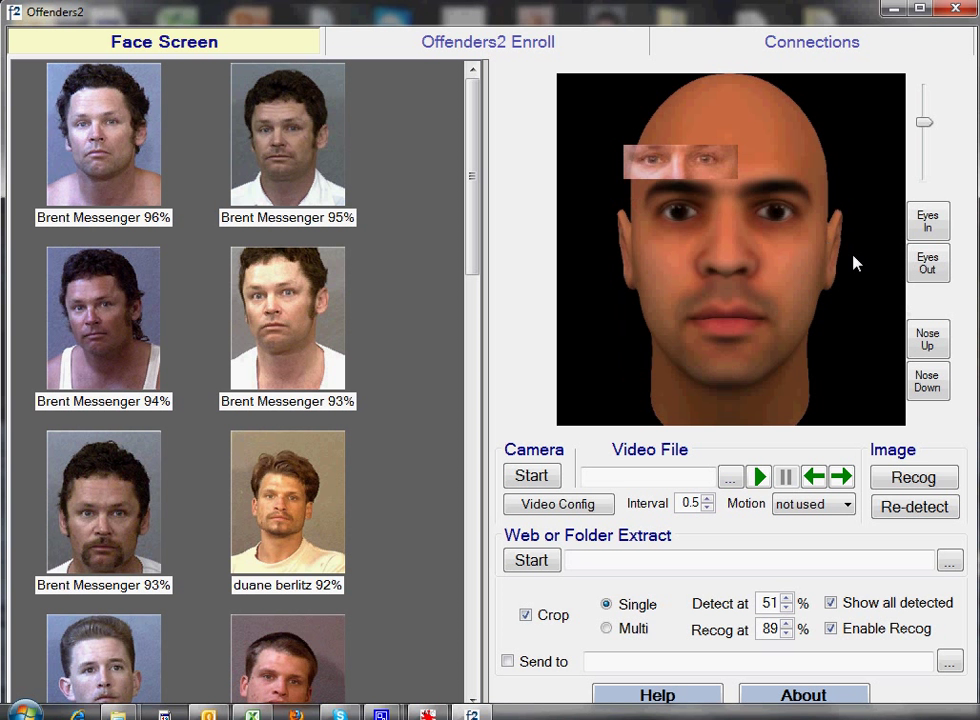
scroll(700, 165, "up", 5)
scroll(704, 166, "up", 2)
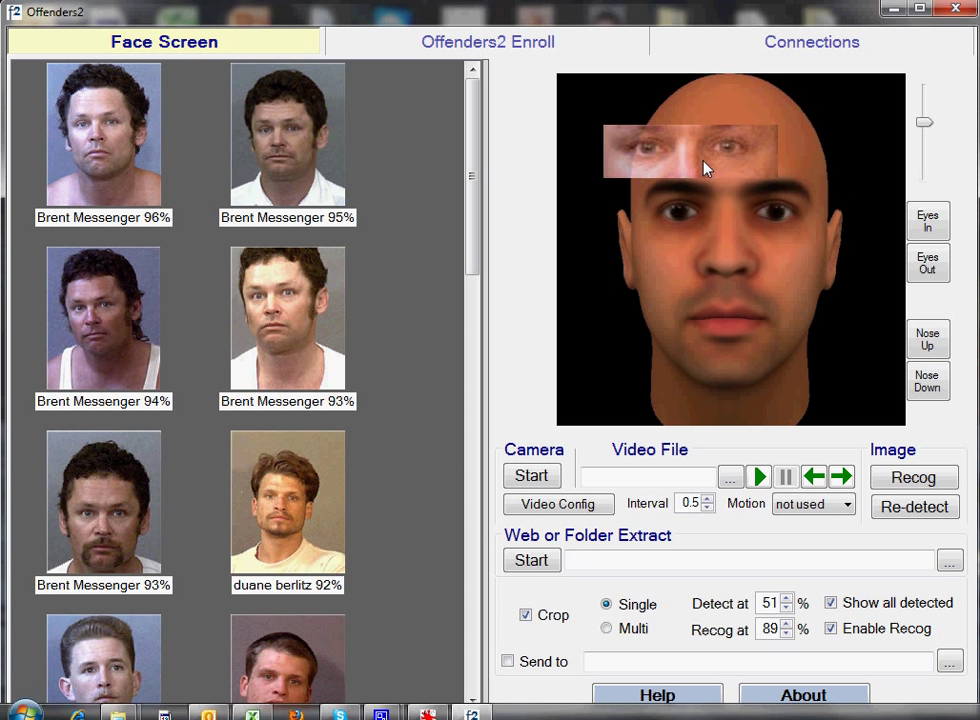
left_click_drag(728, 160, 739, 228)
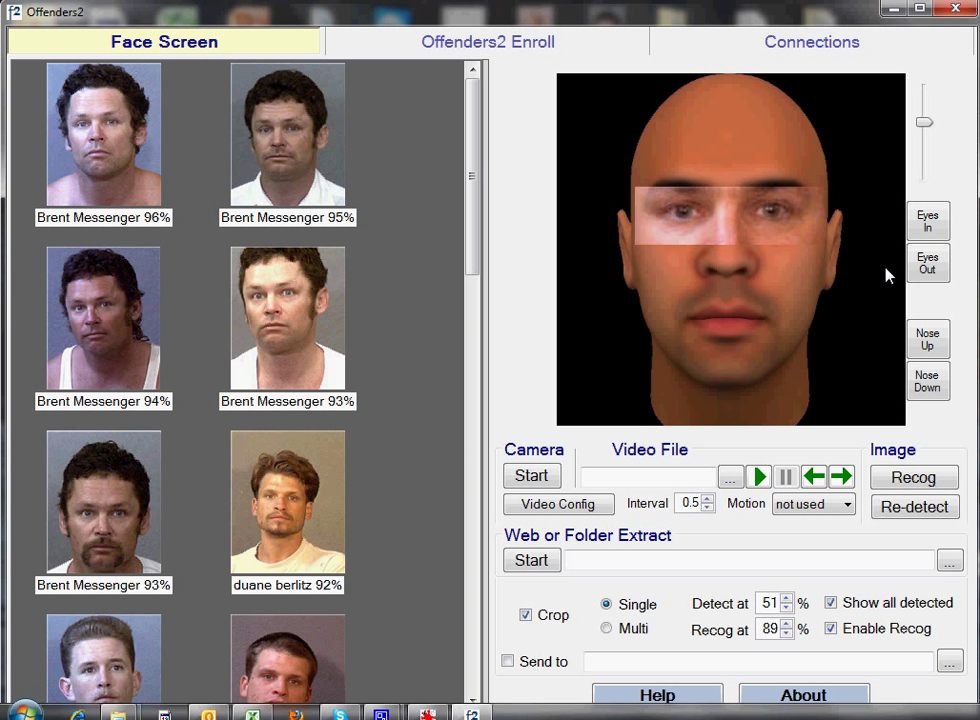
Manually set the left and right eye anchor points on the composite face
right_click(751, 232)
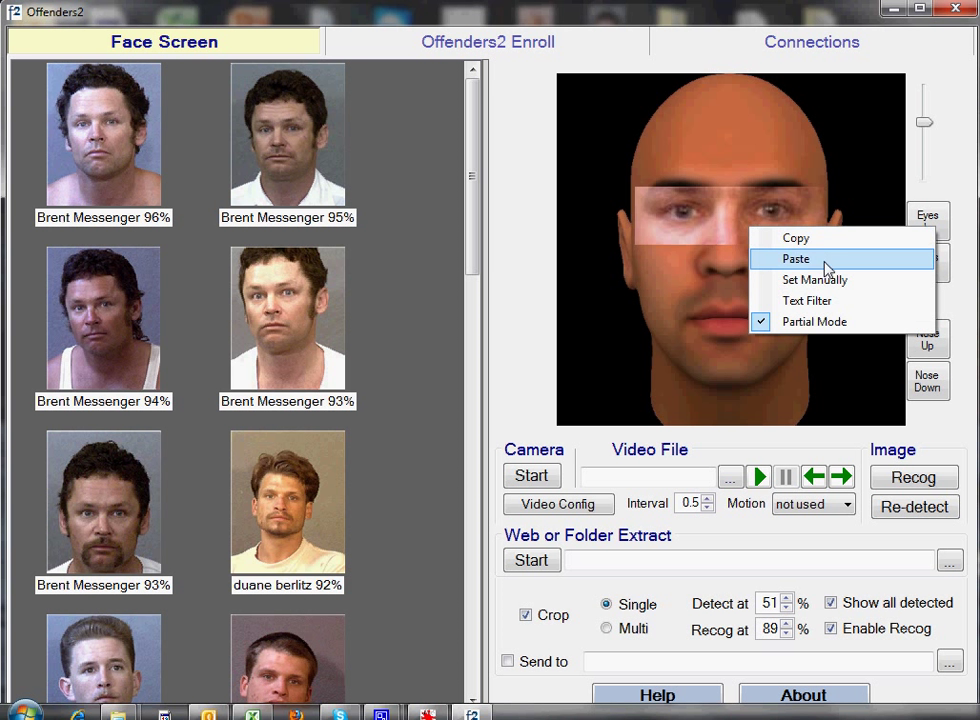
left_click(815, 280)
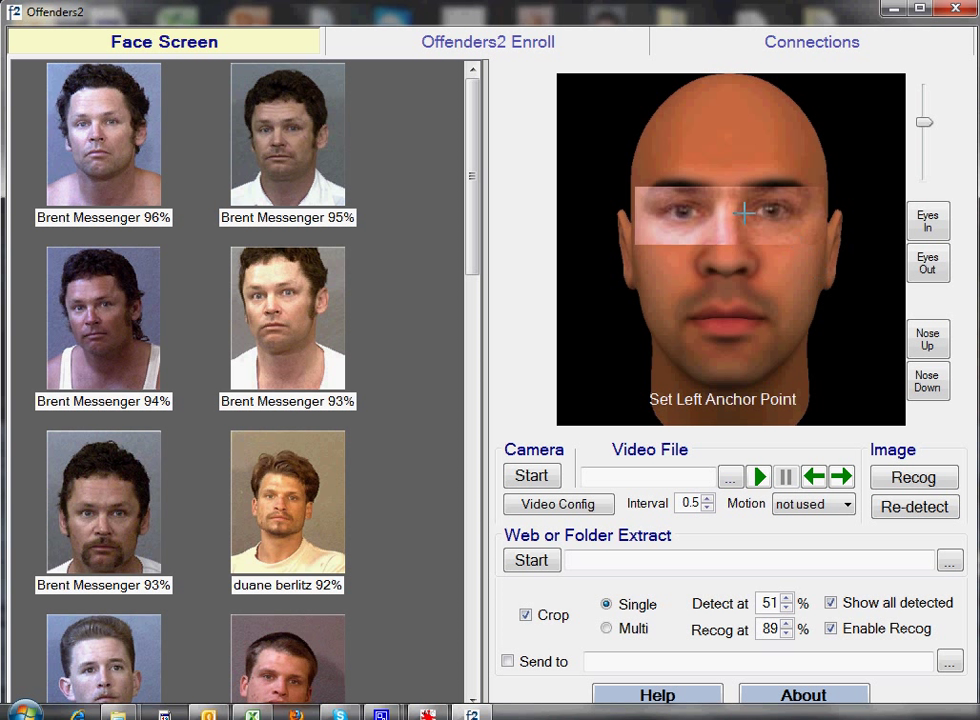
left_click(683, 211)
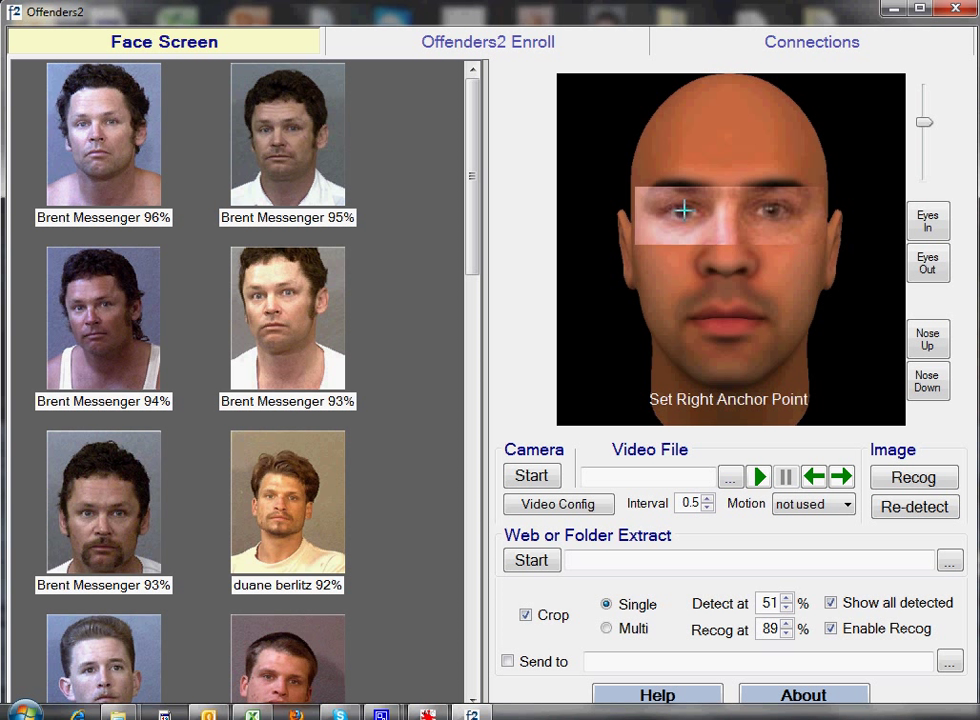
left_click(771, 209)
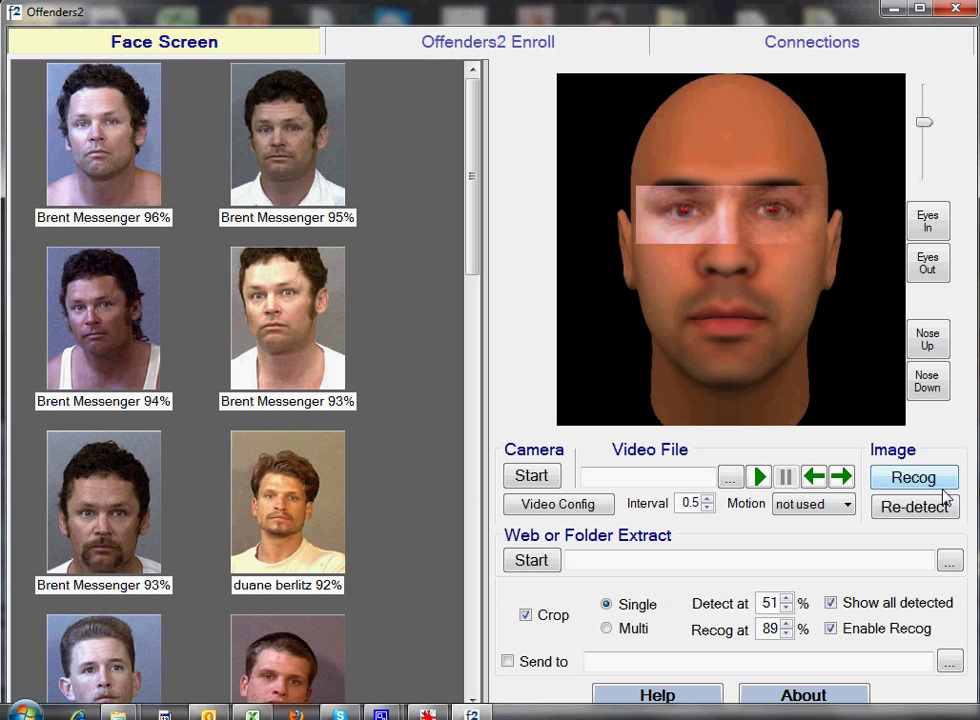
Run recognition on the aligned eye strip and compare the 89% match with the probe image
left_click(940, 484)
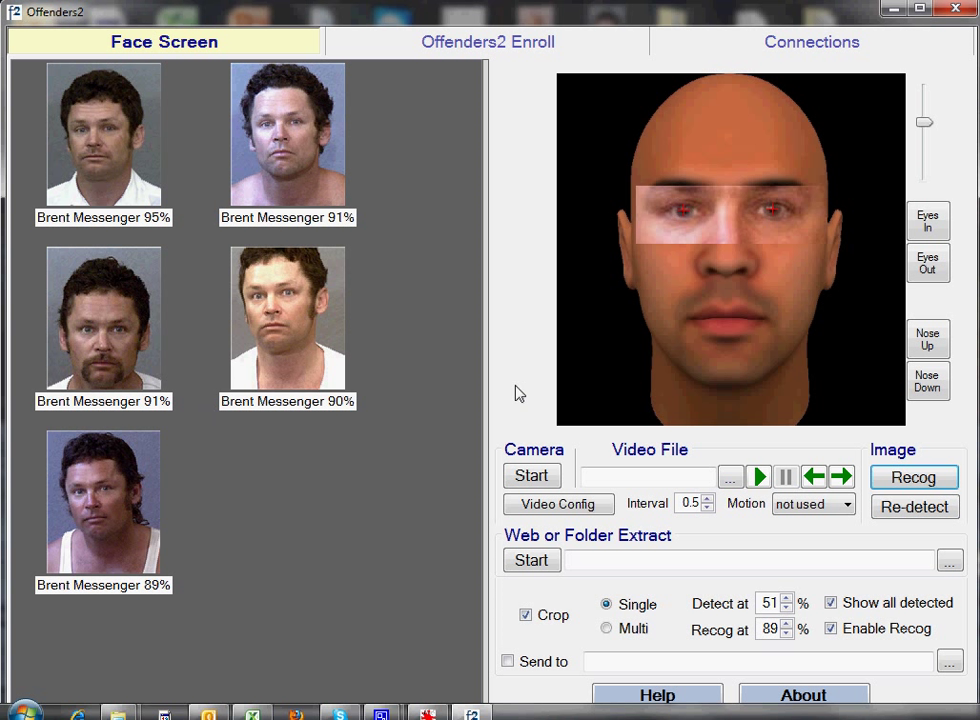
left_click(109, 501)
right_click(110, 500)
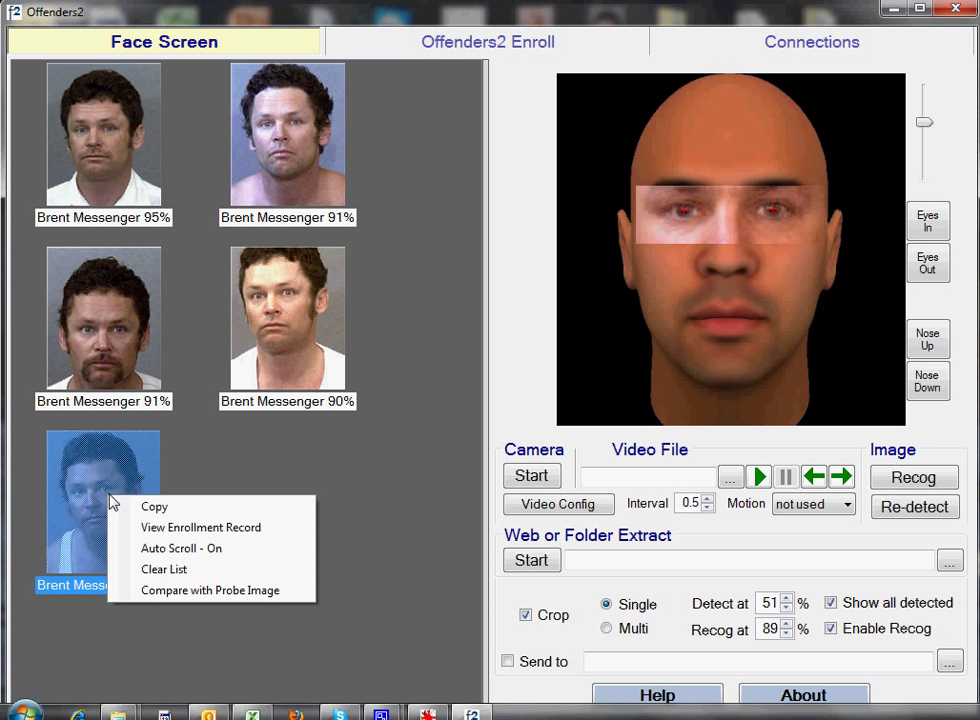
left_click(195, 590)
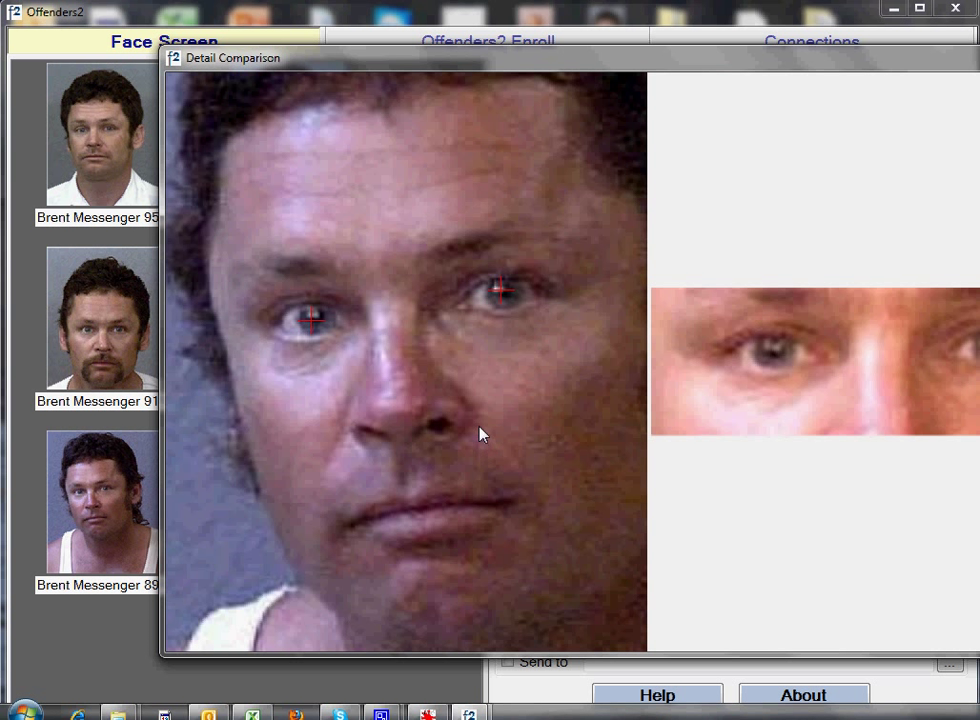
right_click(510, 420)
Manually mark the inner and outer eye corners on the 89% match image
left_click(604, 470)
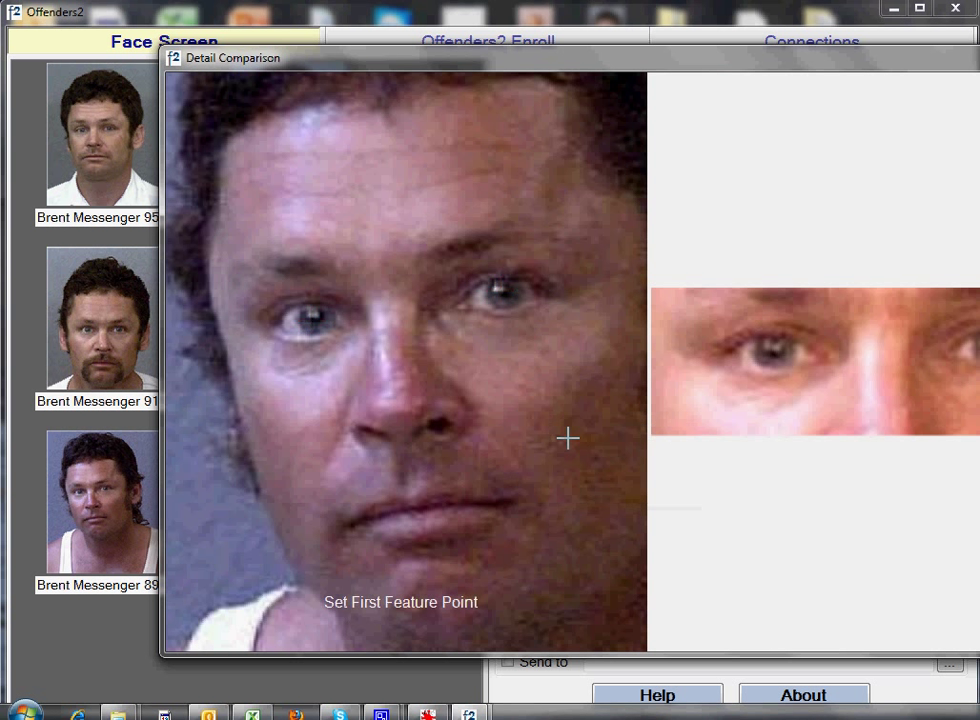
left_click(451, 303)
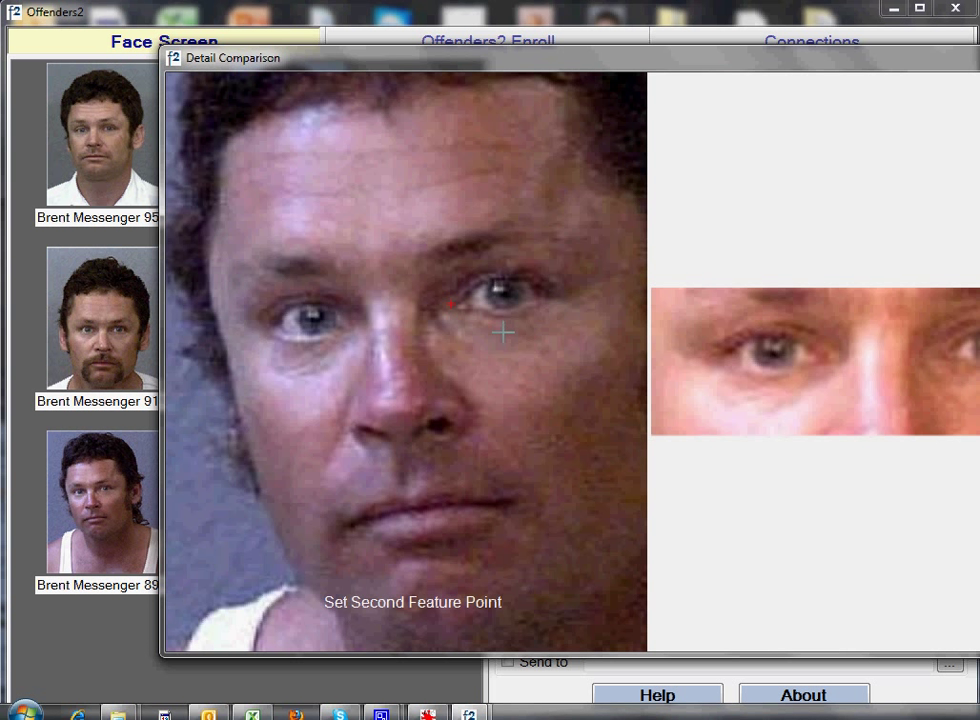
left_click(562, 290)
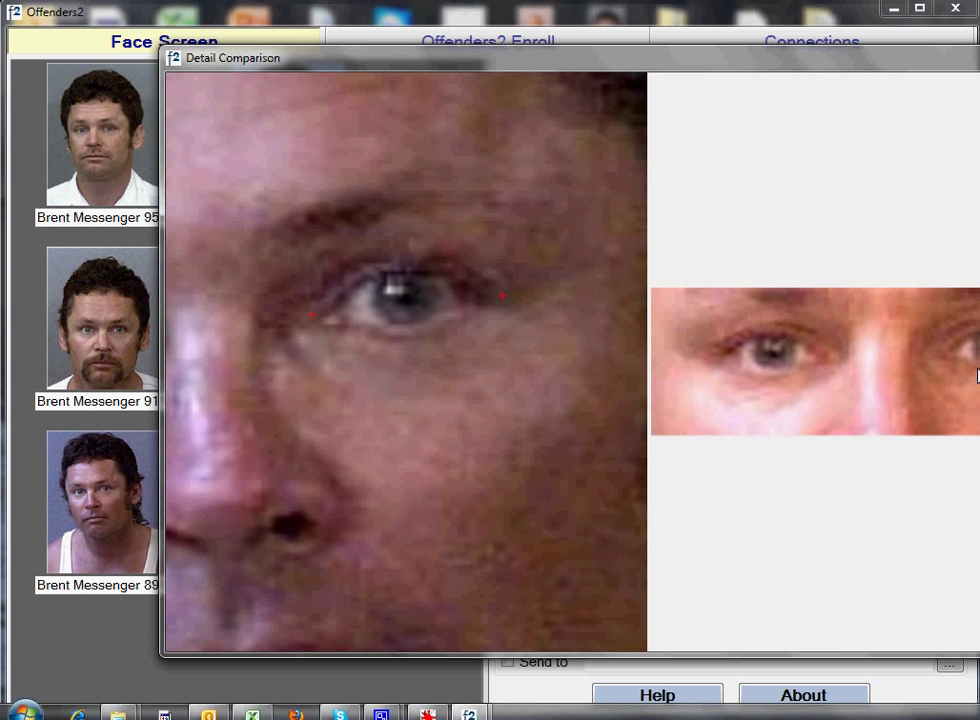
Manually mark the two matching eye corners on the probe eye strip
right_click(975, 393)
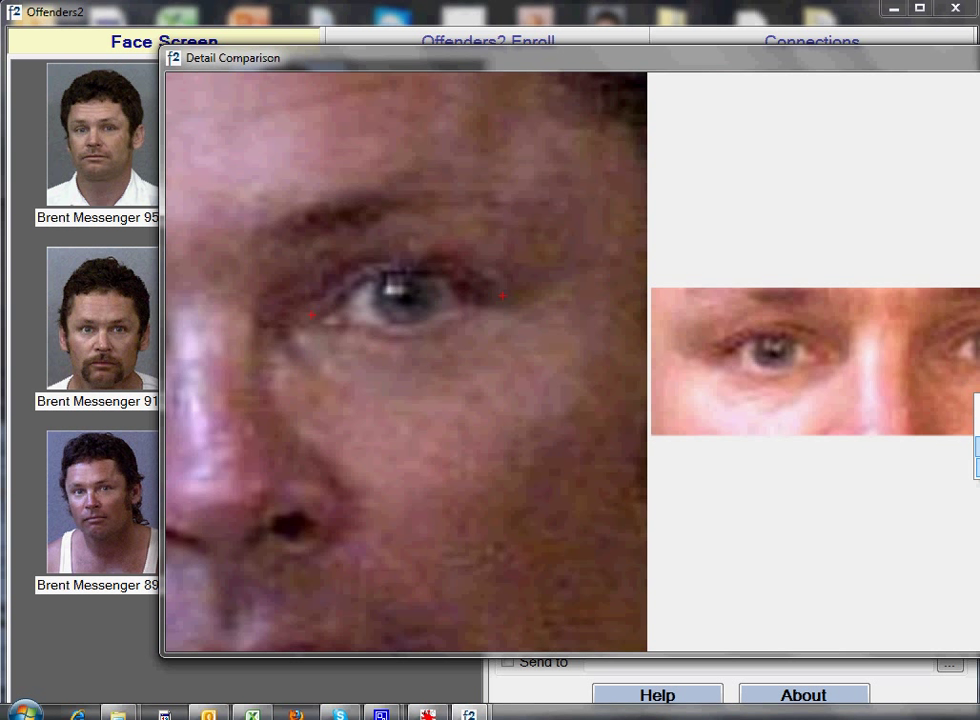
left_click(976, 445)
left_click(941, 353)
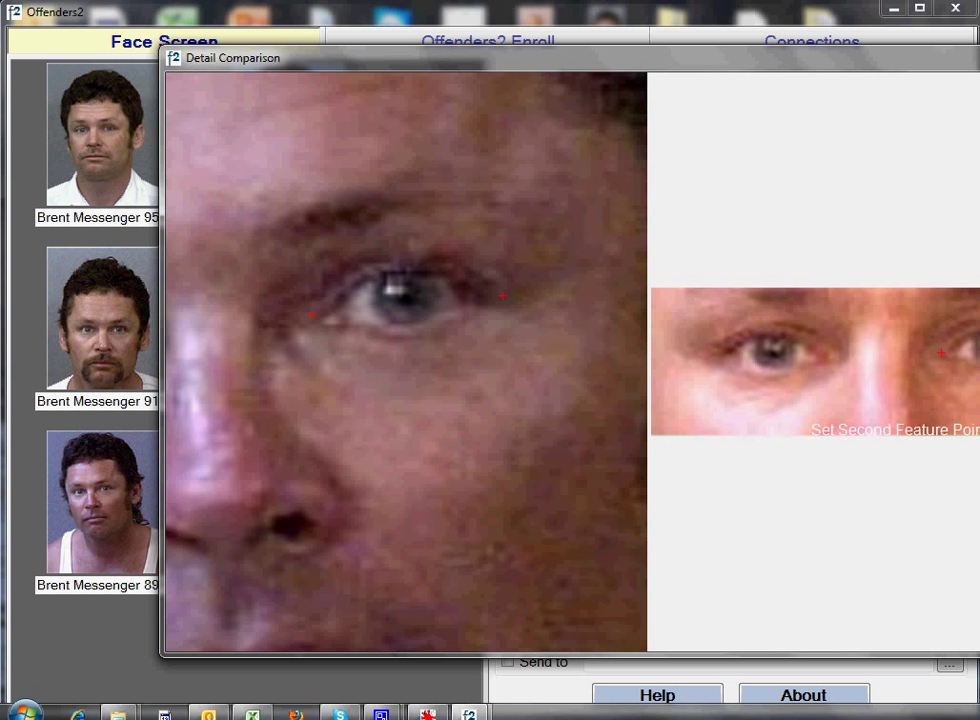
left_click(978, 352)
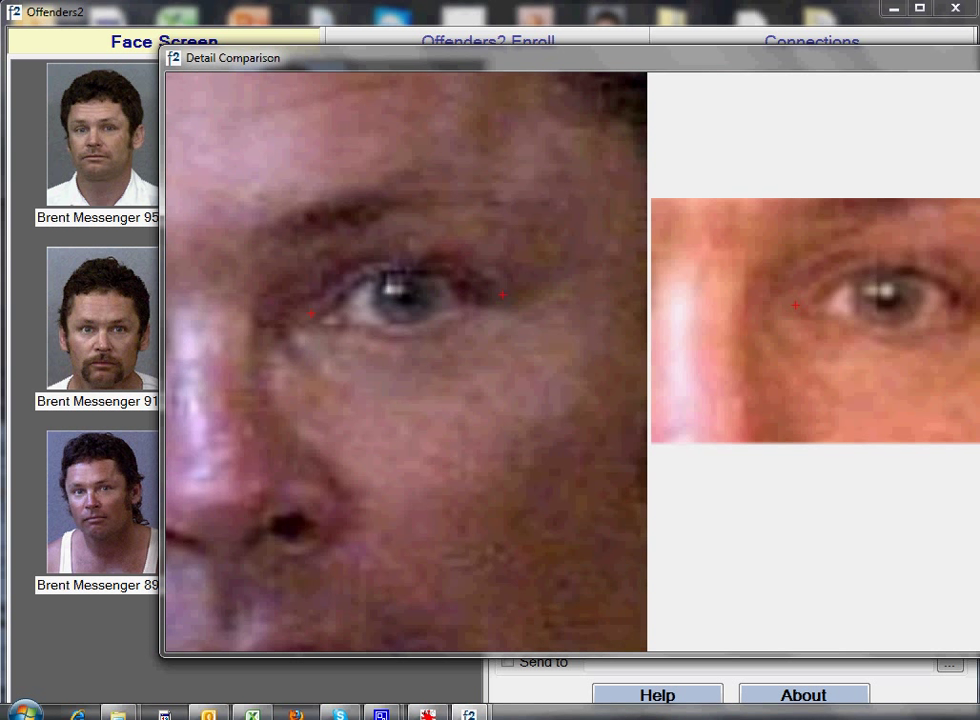